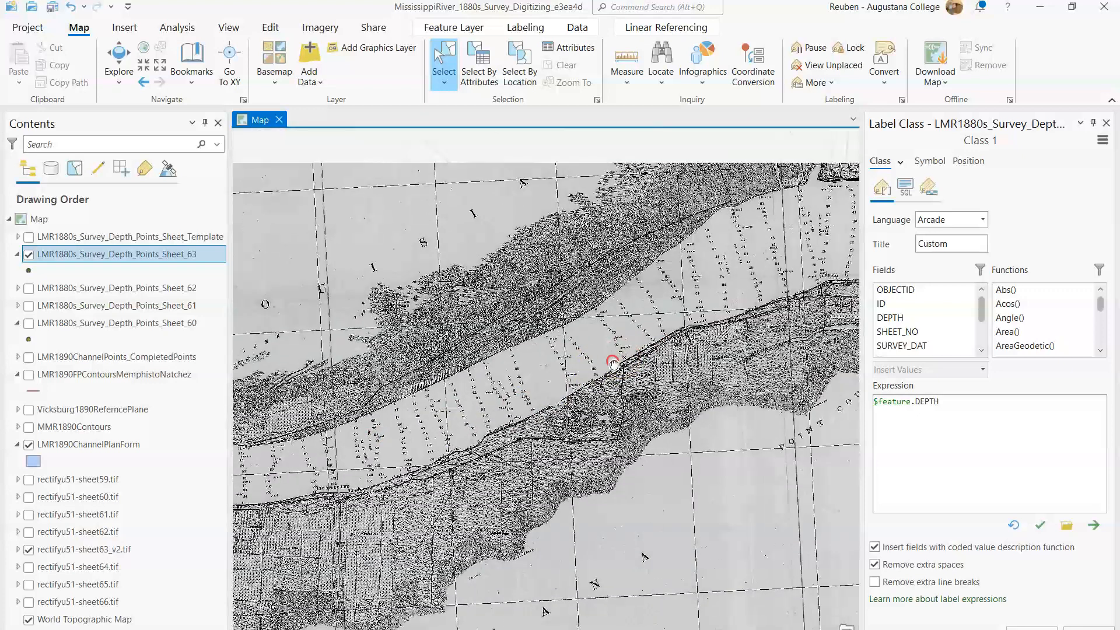
{"action": "left_click_drag", "start_coordinate": [775, 299], "coordinate": [640, 298]}
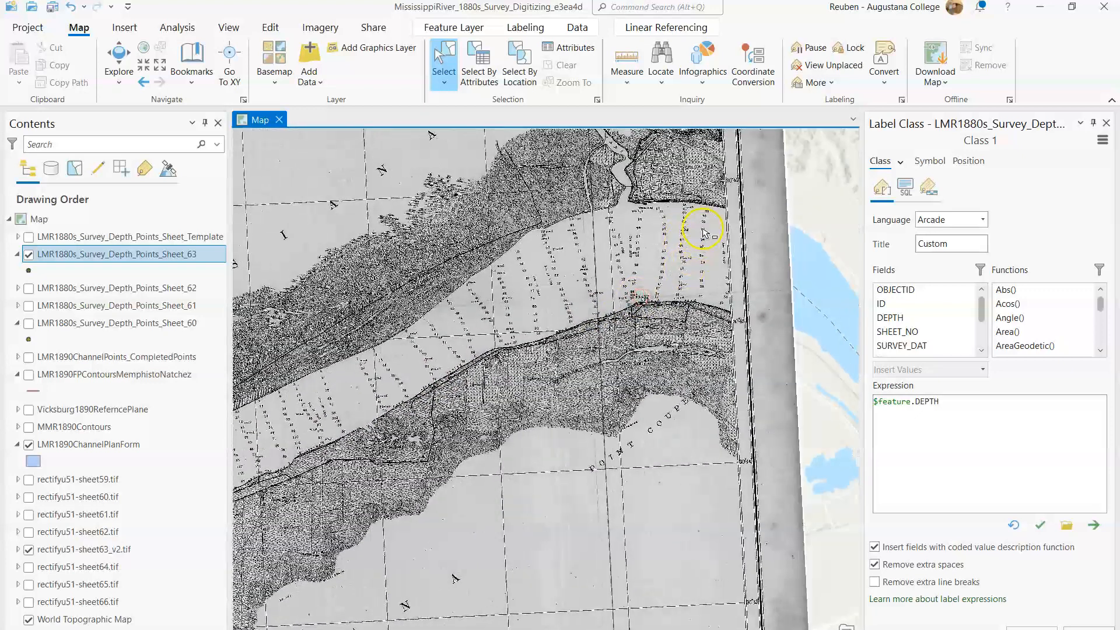
{"action": "left_click_drag", "start_coordinate": [375, 350], "coordinate": [687, 320]}
{"action": "left_click_drag", "start_coordinate": [306, 407], "coordinate": [437, 344]}
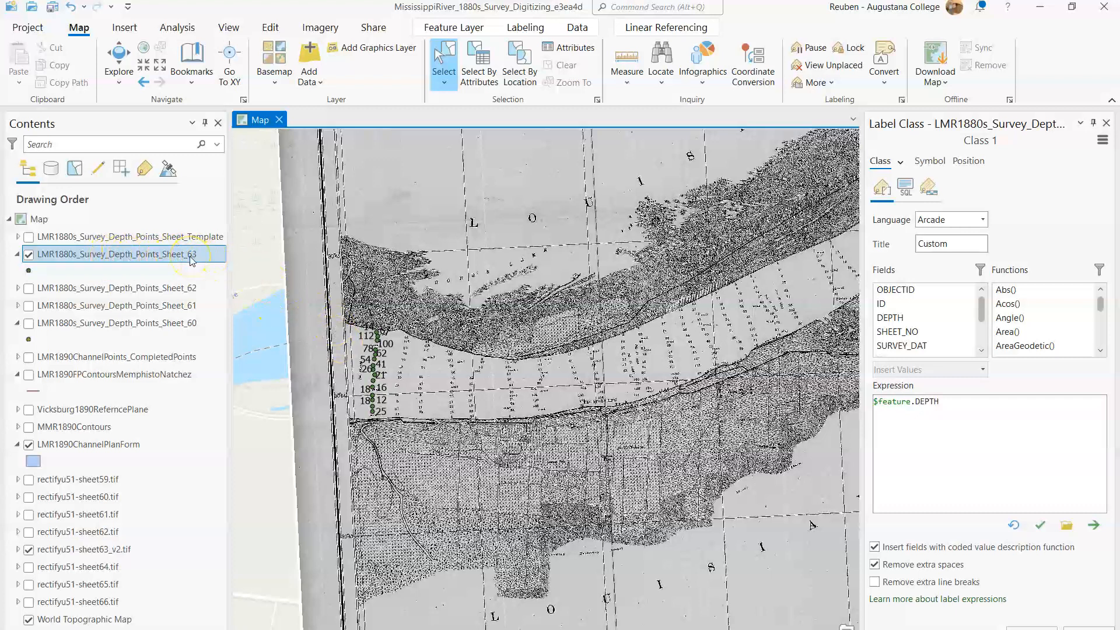
Step: Start sharing the LMR1880s_Survey_Depth_Points_Sheet_63 layer as a web layer and name it LMR1880s_Survey_Depth_Points_Sheet_63_test
{"action": "right_click", "coordinate": [192, 260]}
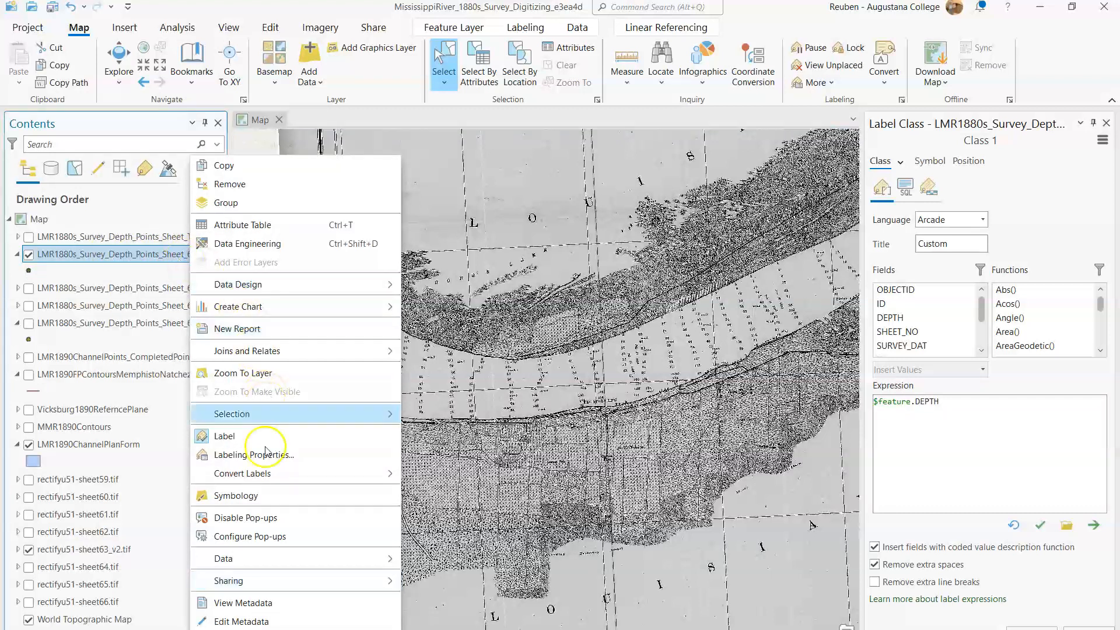
{"action": "mouse_move", "coordinate": [262, 583]}
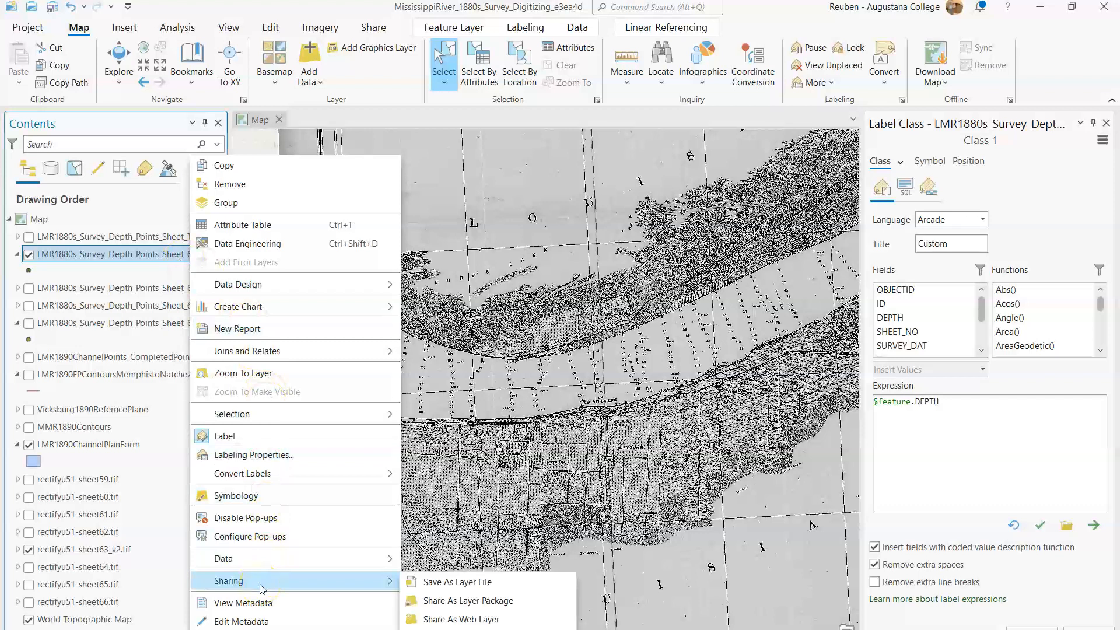
{"action": "left_click", "coordinate": [522, 619]}
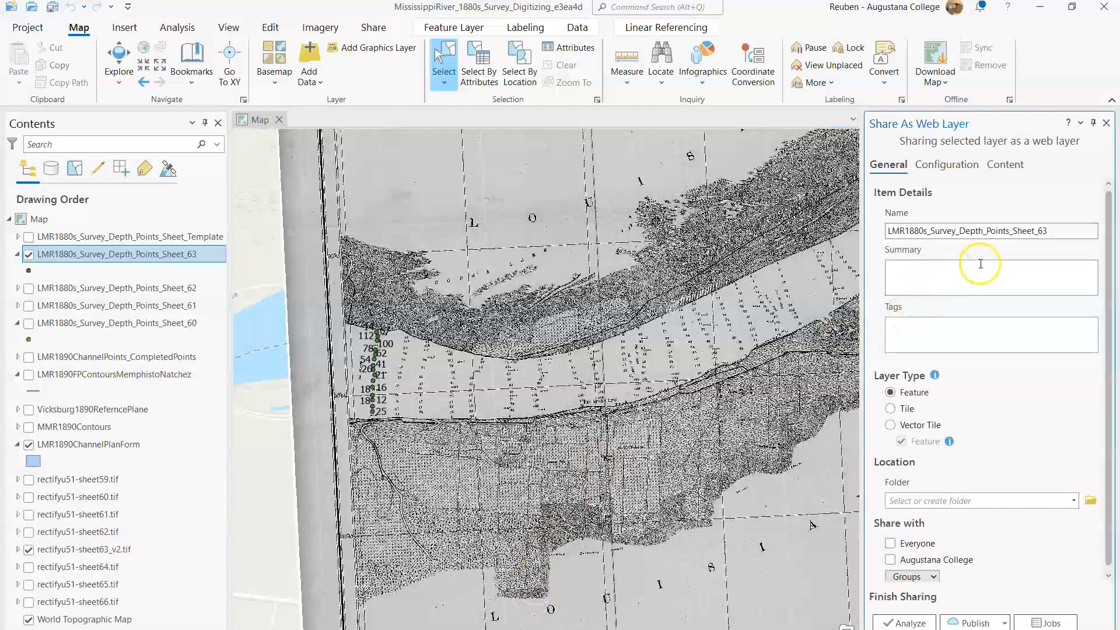
{"action": "left_click", "coordinate": [1058, 232]}
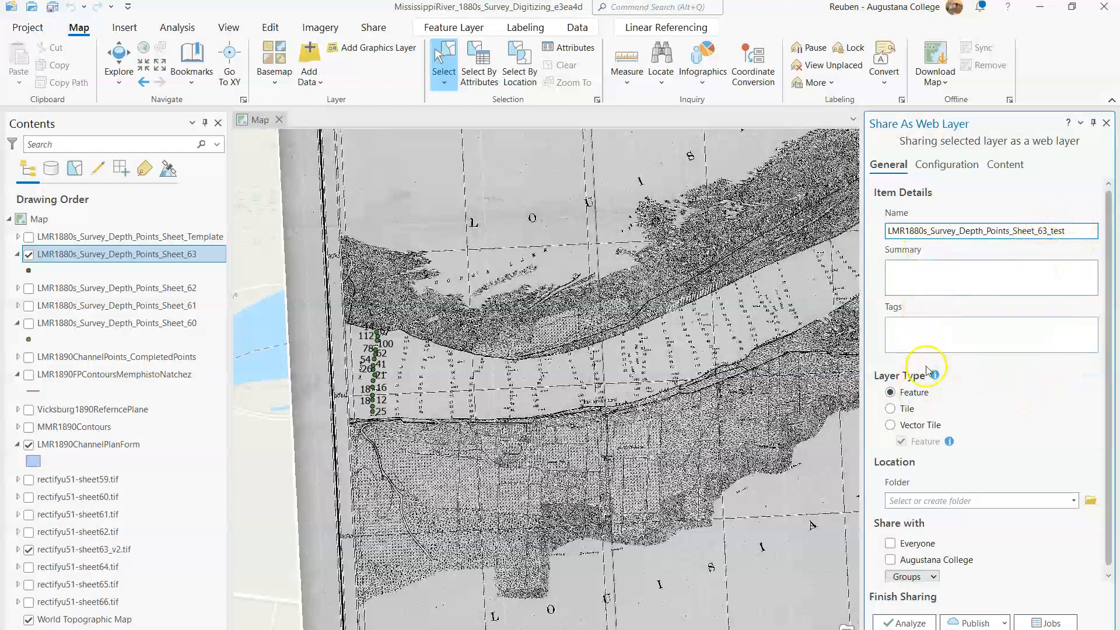
Step: Create a portal folder LMR1880s_SoundingPoints as the web layer's location and share the layer with the Mississippi River Research Group
{"action": "scroll", "coordinate": [914, 414], "scroll_direction": "down", "scroll_amount": 1}
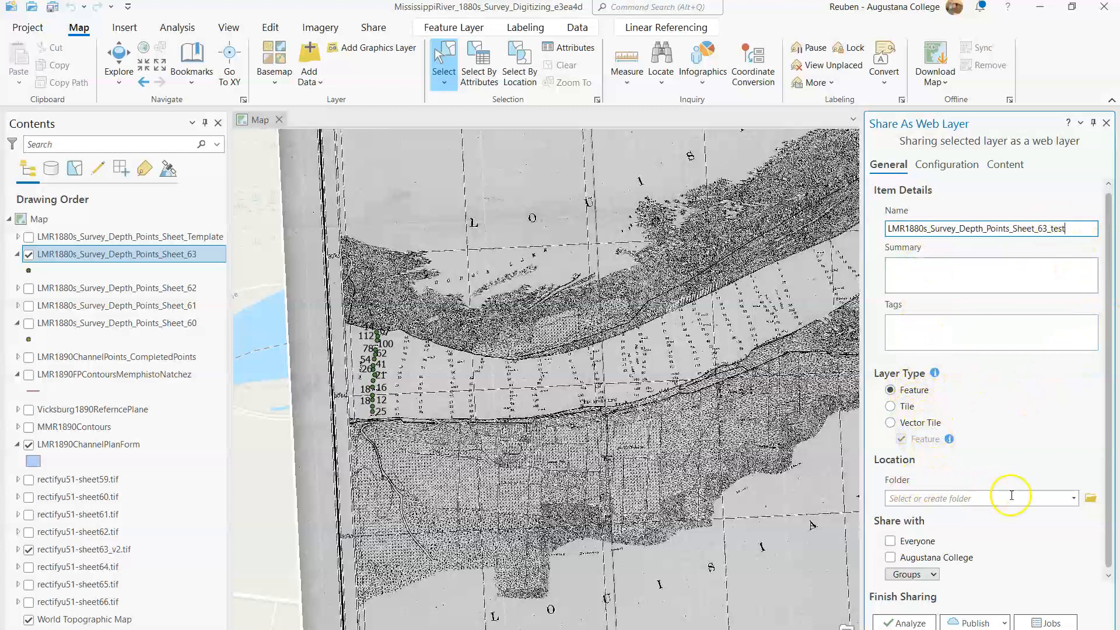
{"action": "left_click", "coordinate": [1091, 500]}
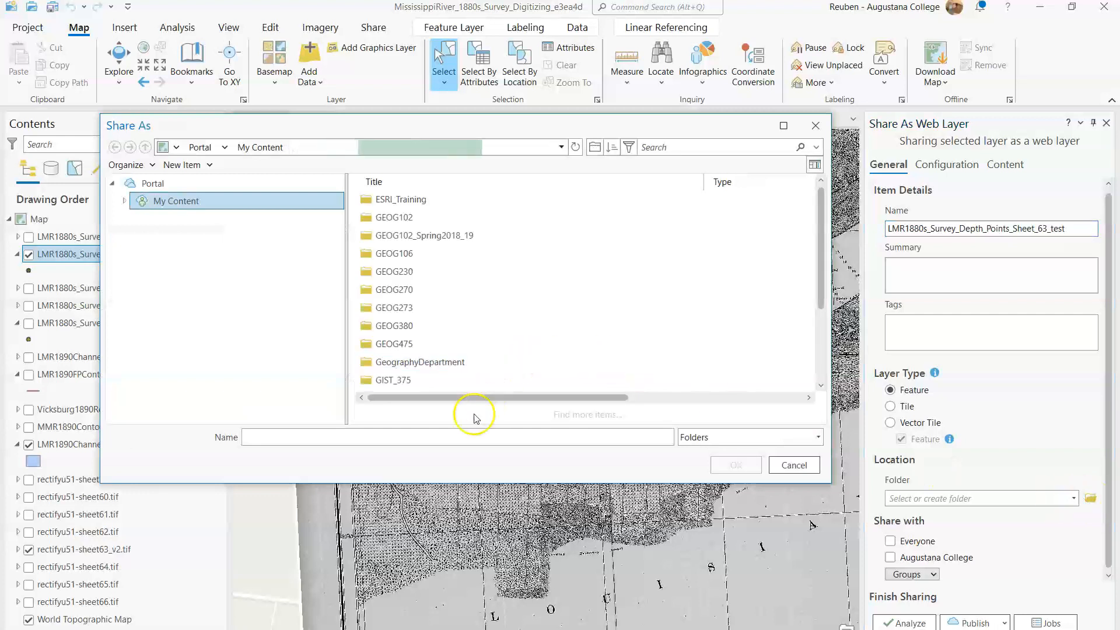
{"action": "left_click", "coordinate": [356, 436]}
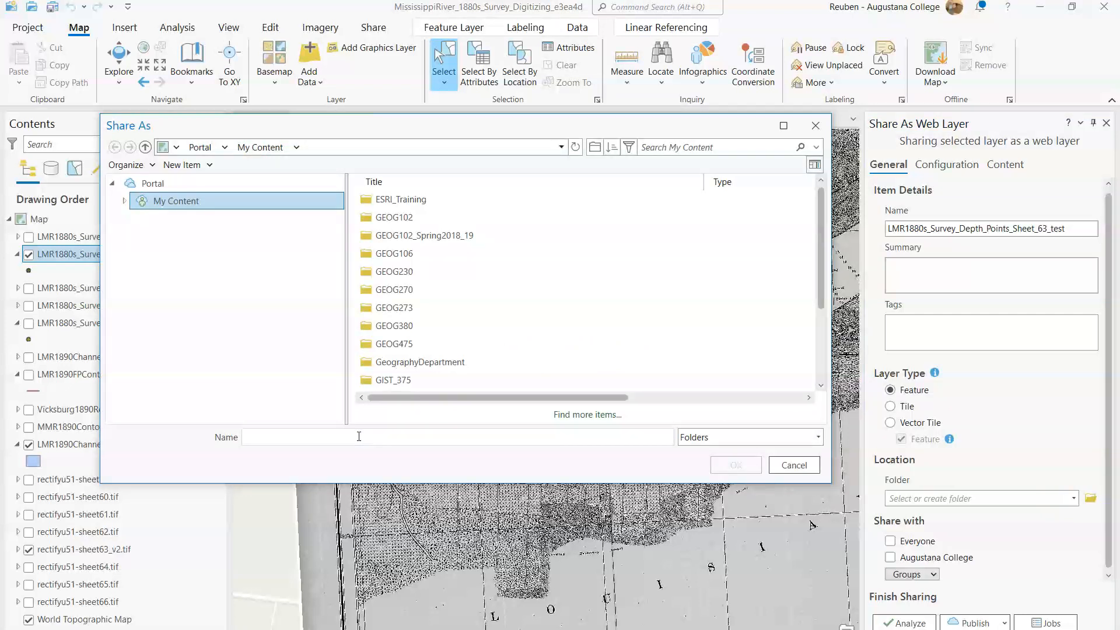
{"action": "type", "text": "LMR188"}
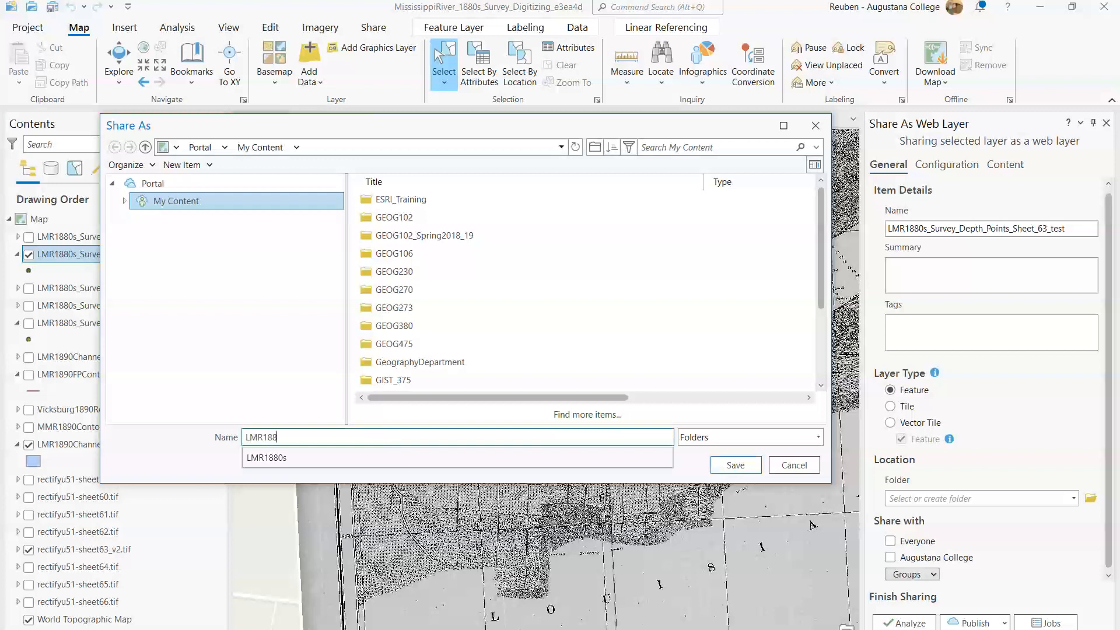
{"action": "type", "text": "0s_SoundingPoints"}
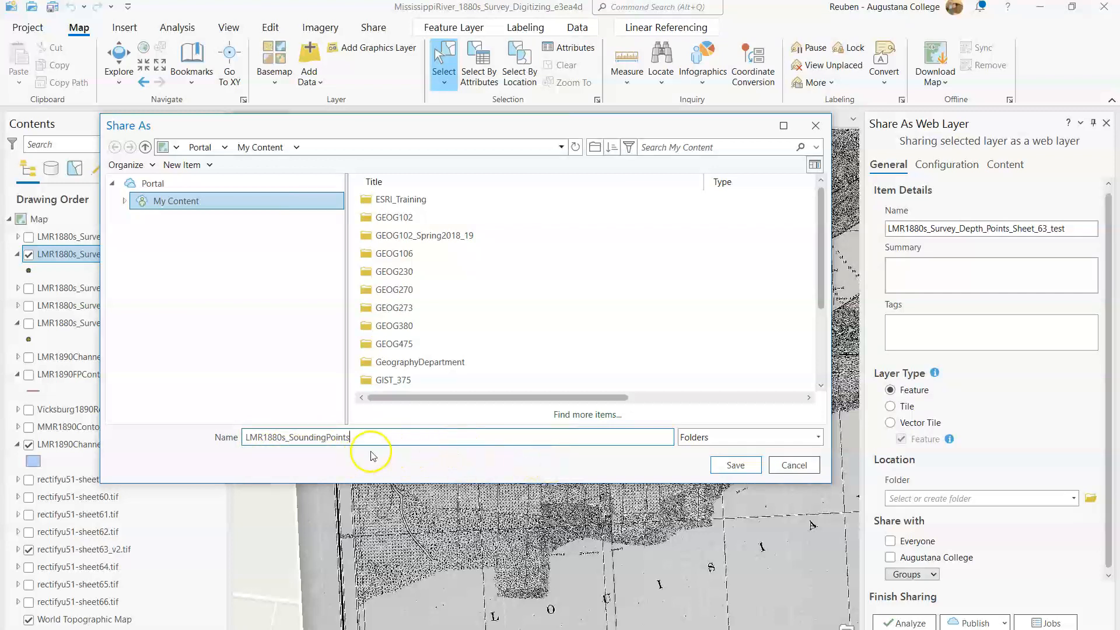
{"action": "left_click", "coordinate": [726, 465]}
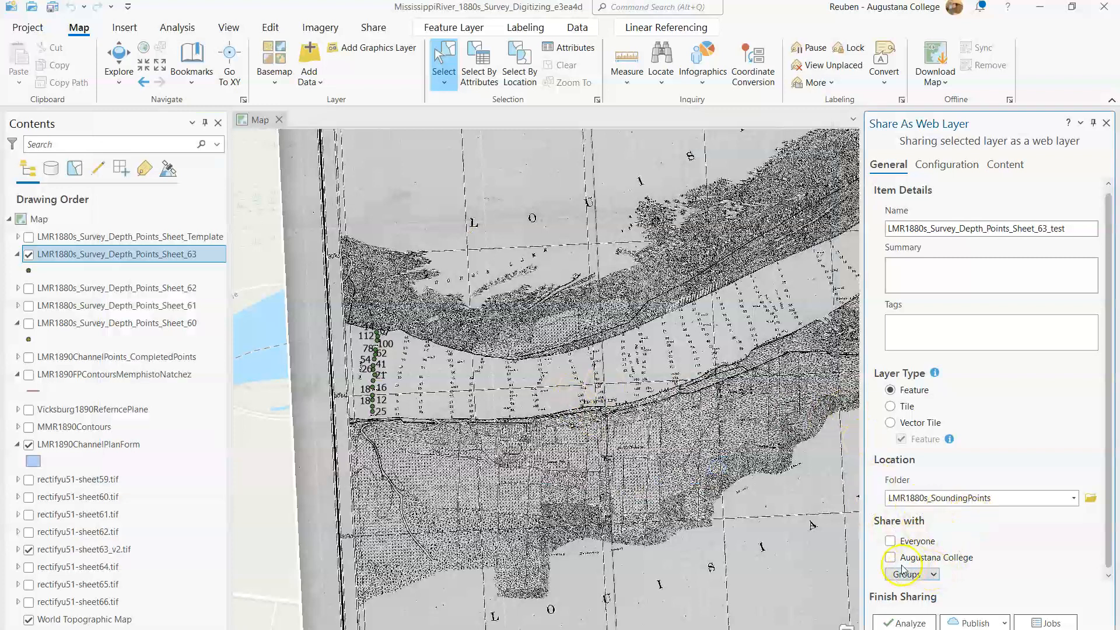
{"action": "left_click", "coordinate": [932, 575]}
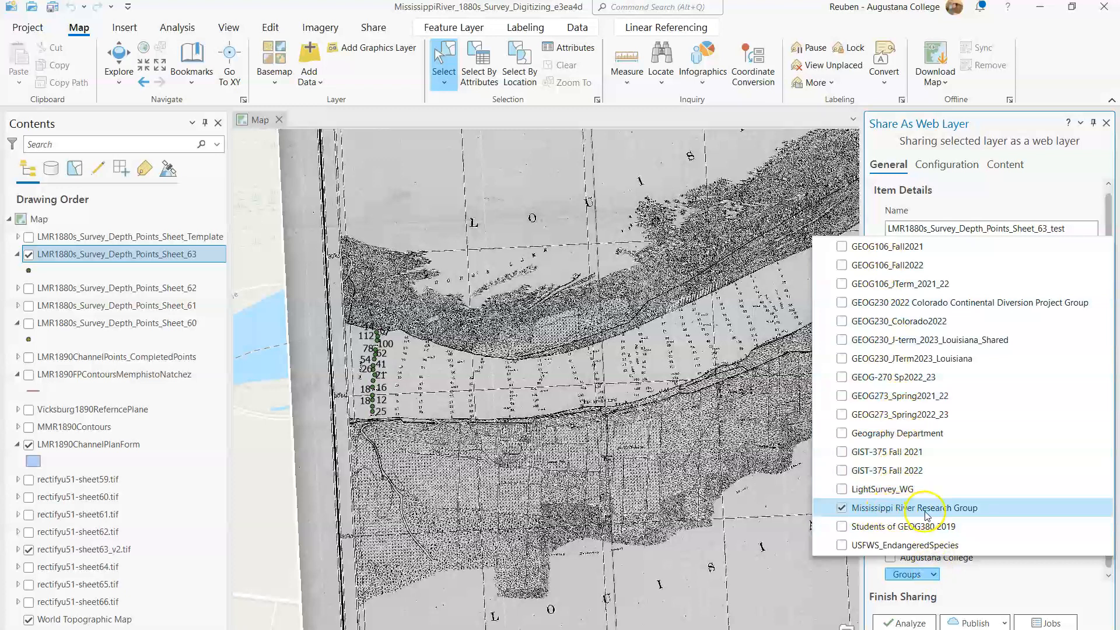
{"action": "left_click", "coordinate": [971, 588]}
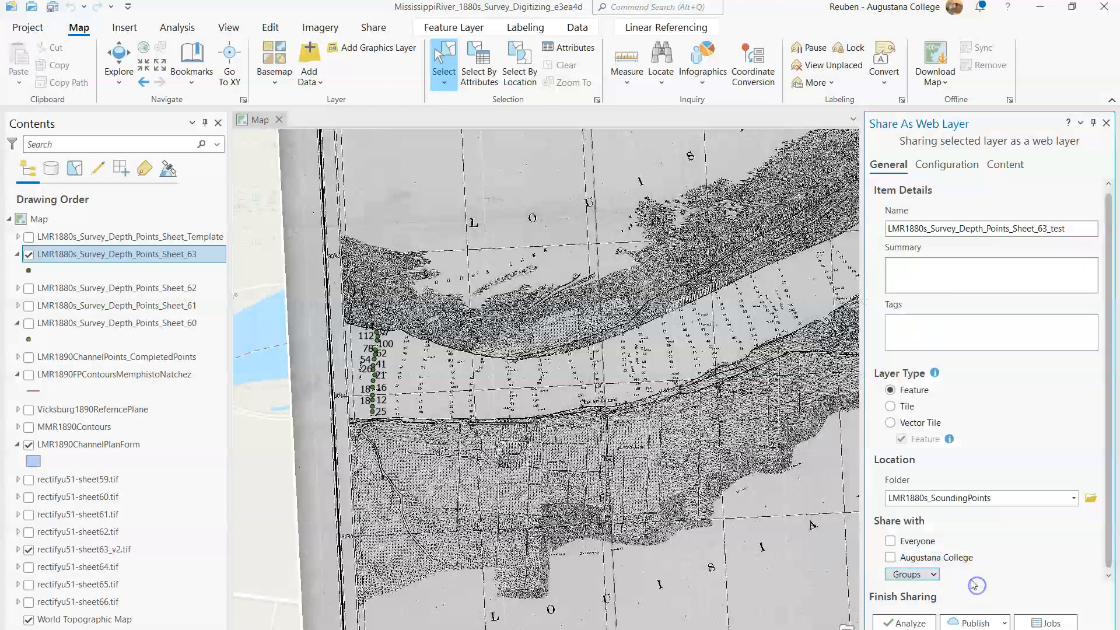
Step: Analyze the web layer, auto-assign IDs sequentially to fix error 00374, and publish it
{"action": "left_click", "coordinate": [925, 623]}
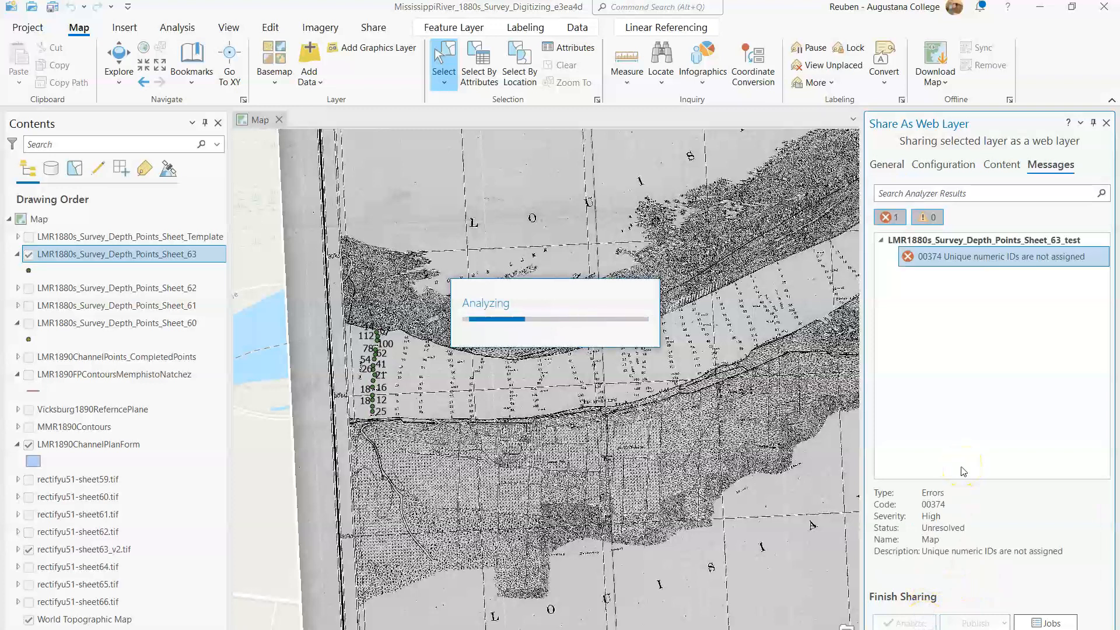
{"action": "right_click", "coordinate": [985, 259]}
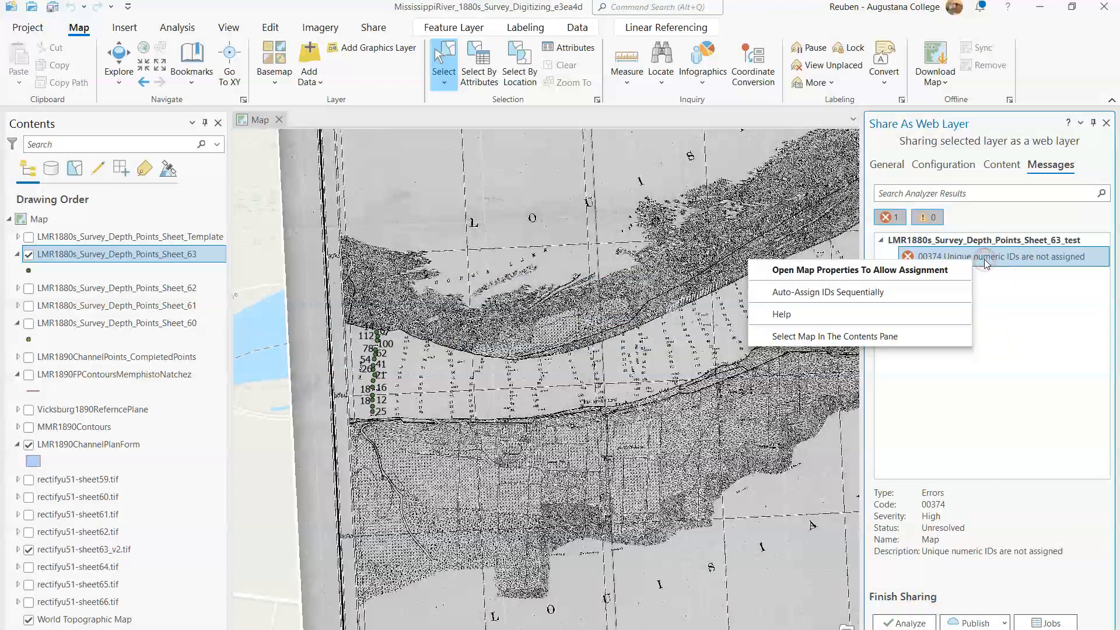
{"action": "left_click", "coordinate": [865, 291]}
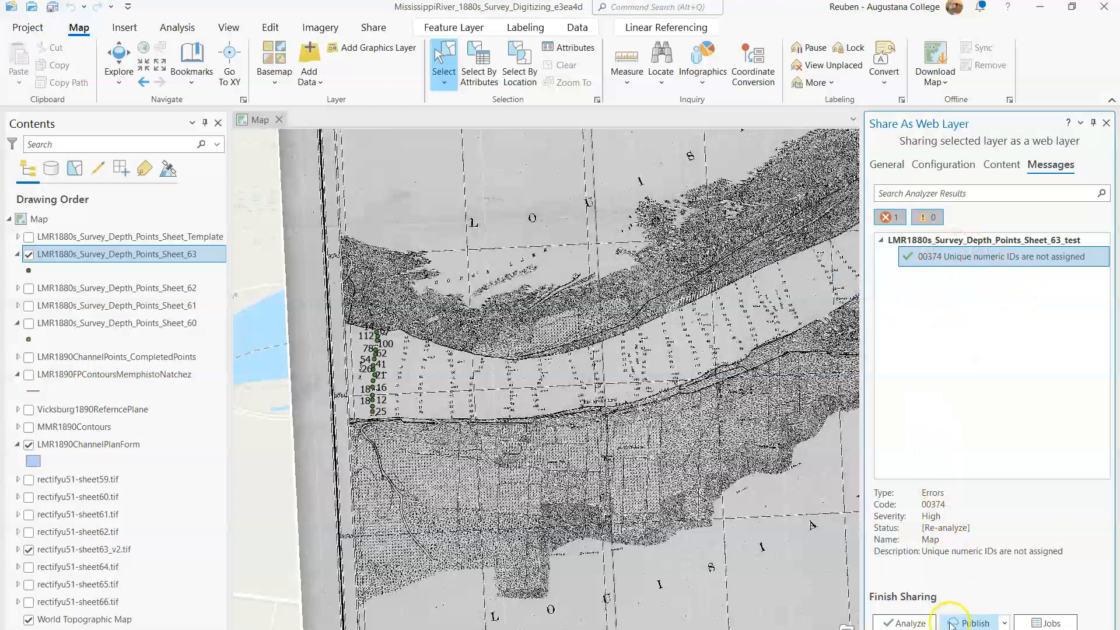
{"action": "left_click", "coordinate": [969, 623]}
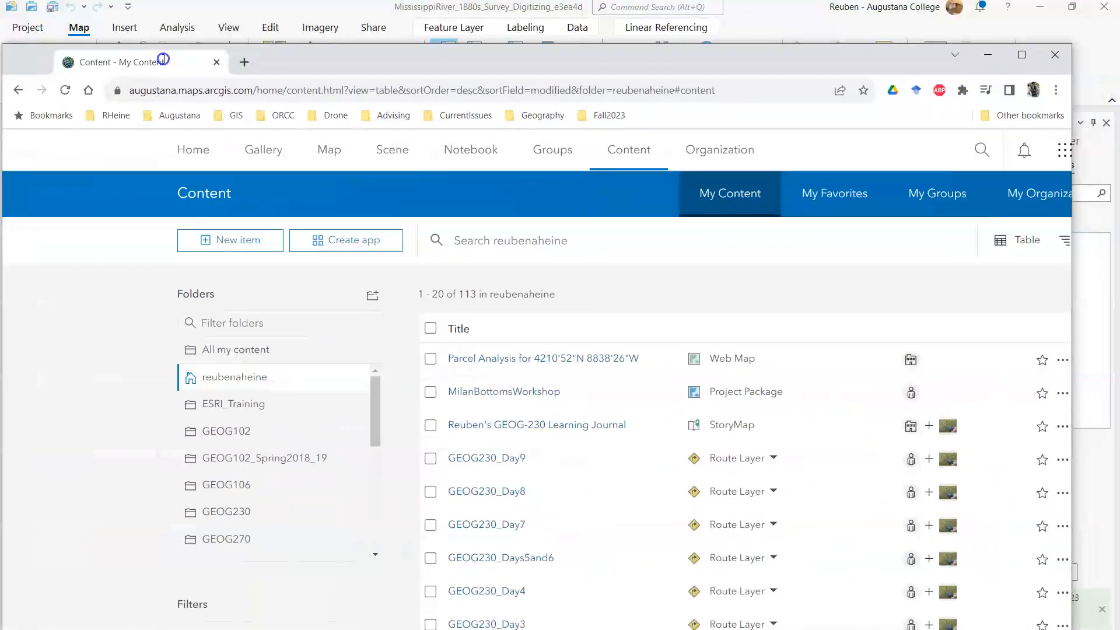
Step: Switch to the Chrome browser, search the web for "arcgis online", and sign in to ArcGIS Online with the account
{"action": "double_click", "coordinate": [353, 44]}
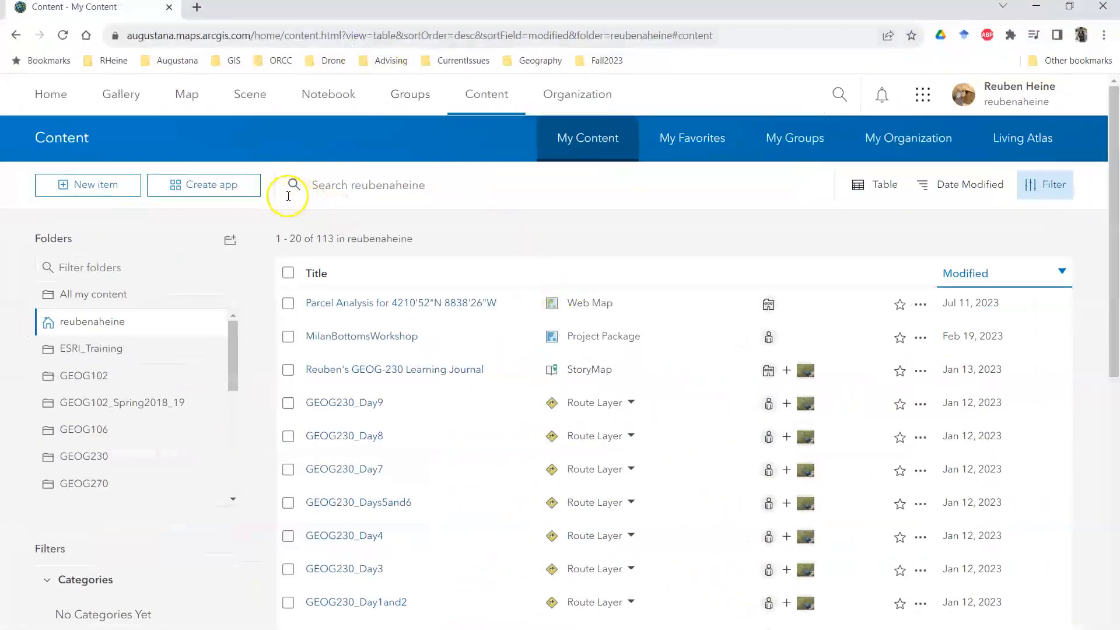
{"action": "left_click", "coordinate": [400, 33]}
{"action": "type", "text": "arcg"}
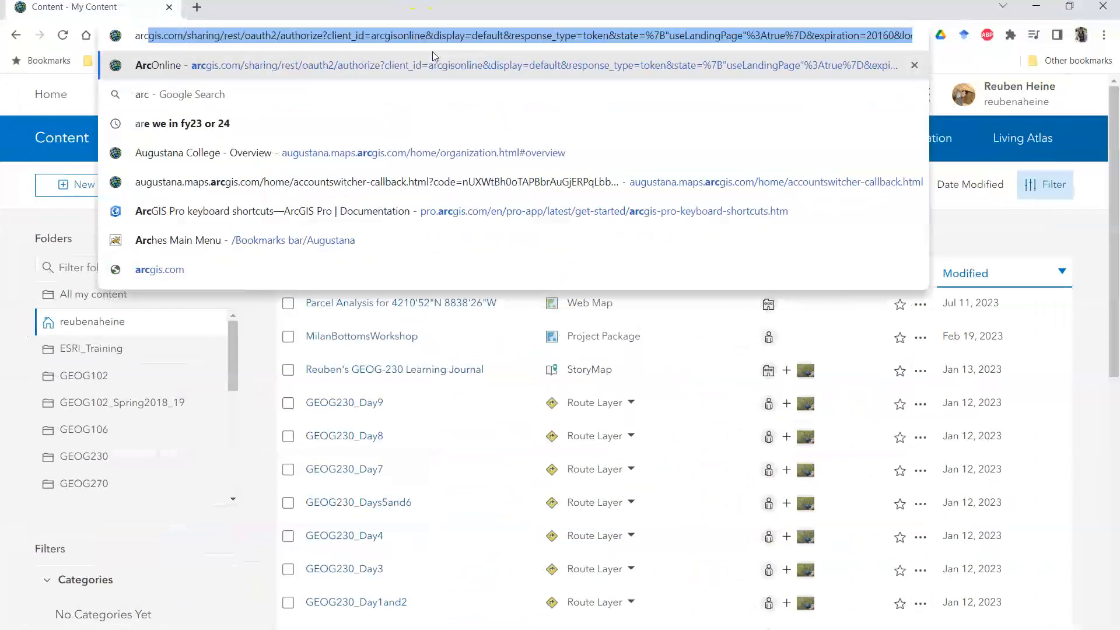
{"action": "type", "text": "i"}
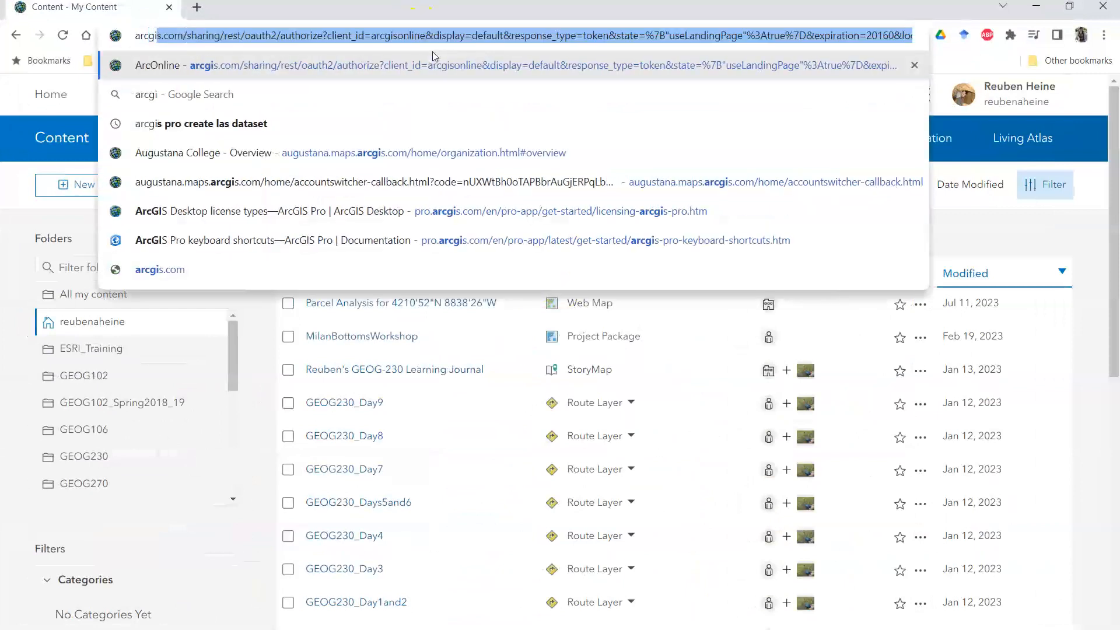
{"action": "type", "text": "s online"}
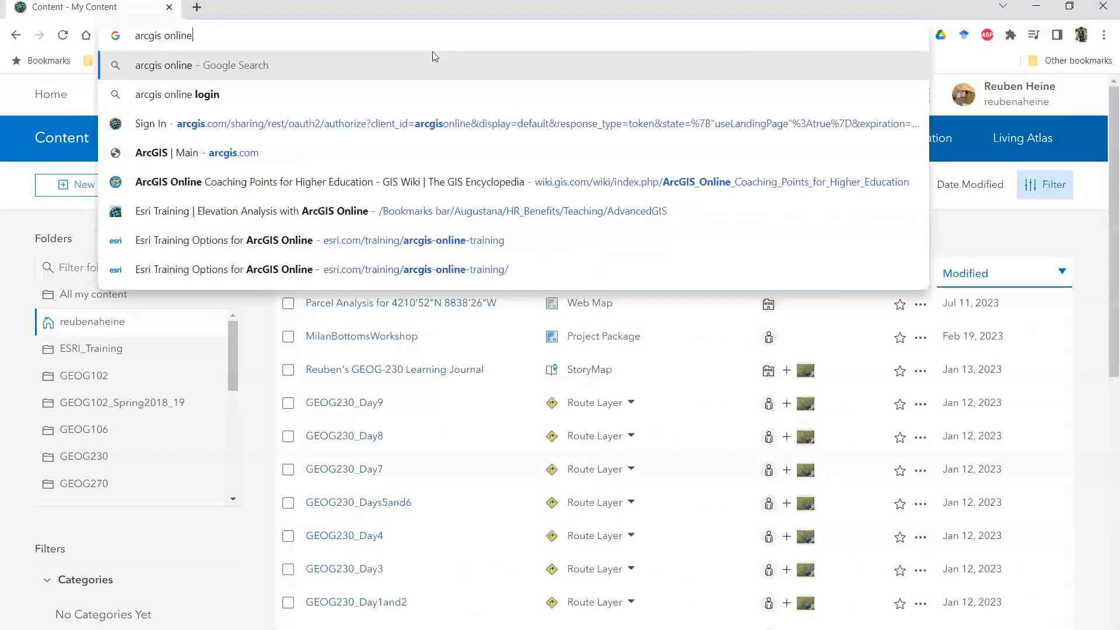
{"action": "key", "text": "Return"}
{"action": "left_click", "coordinate": [180, 256]}
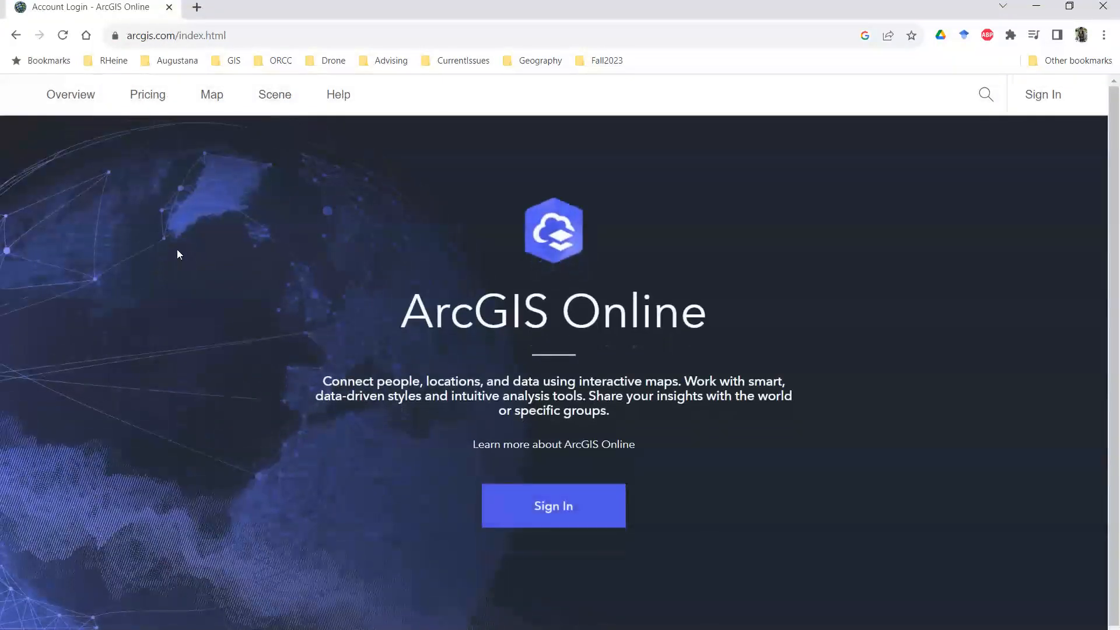
{"action": "left_click", "coordinate": [548, 510]}
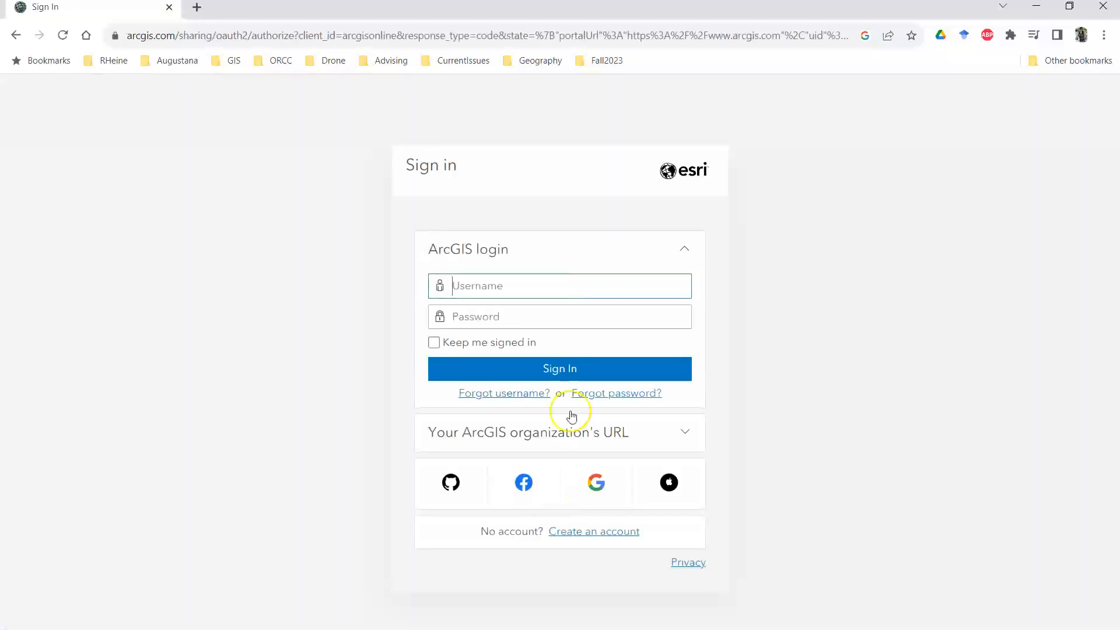
{"action": "left_click", "coordinate": [550, 376]}
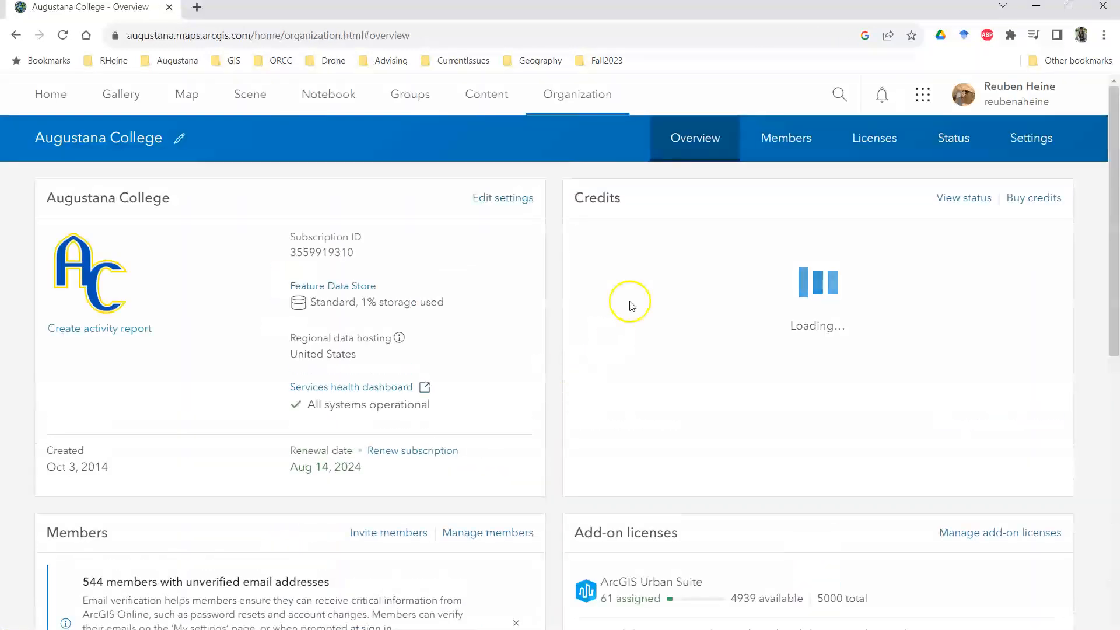
Step: Open the hosted feature layer LMR1880s_Survey_Depth_Points_Sheet_63_test from the LMR1880s_SoundingPoints folder in the account's content
{"action": "left_click", "coordinate": [485, 98]}
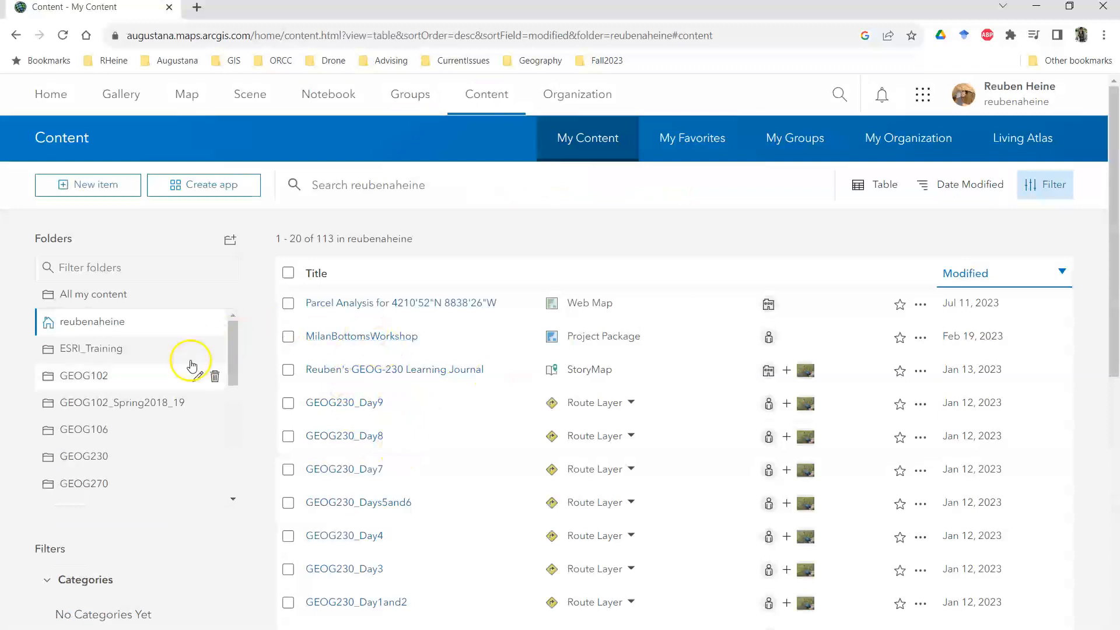
{"action": "left_click_drag", "start_coordinate": [234, 356], "coordinate": [220, 452]}
{"action": "left_click", "coordinate": [112, 411]}
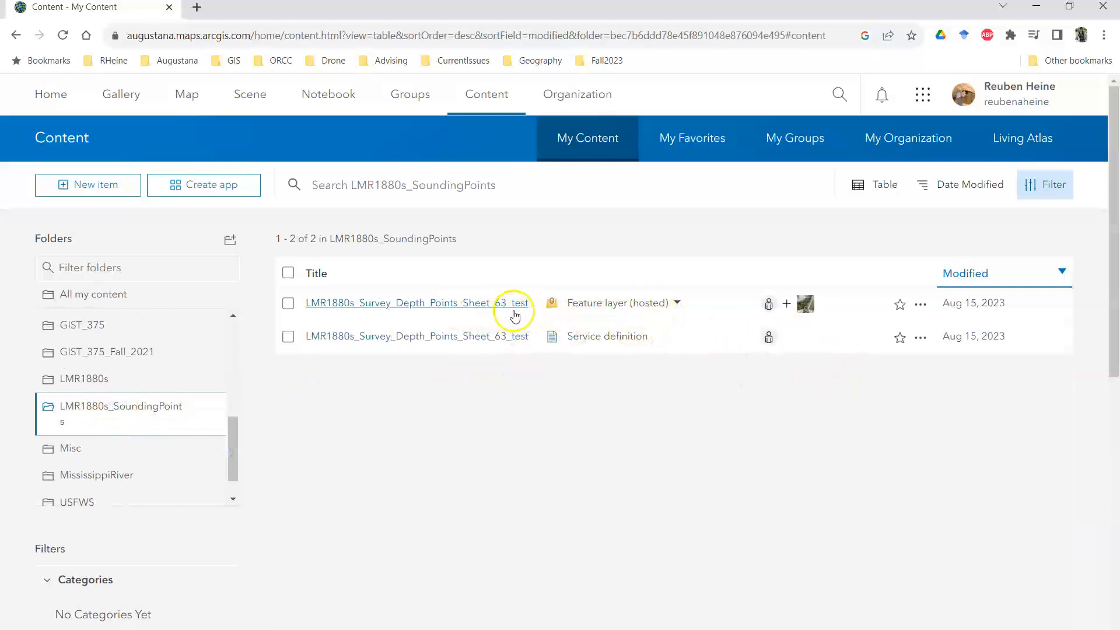
{"action": "left_click", "coordinate": [395, 302]}
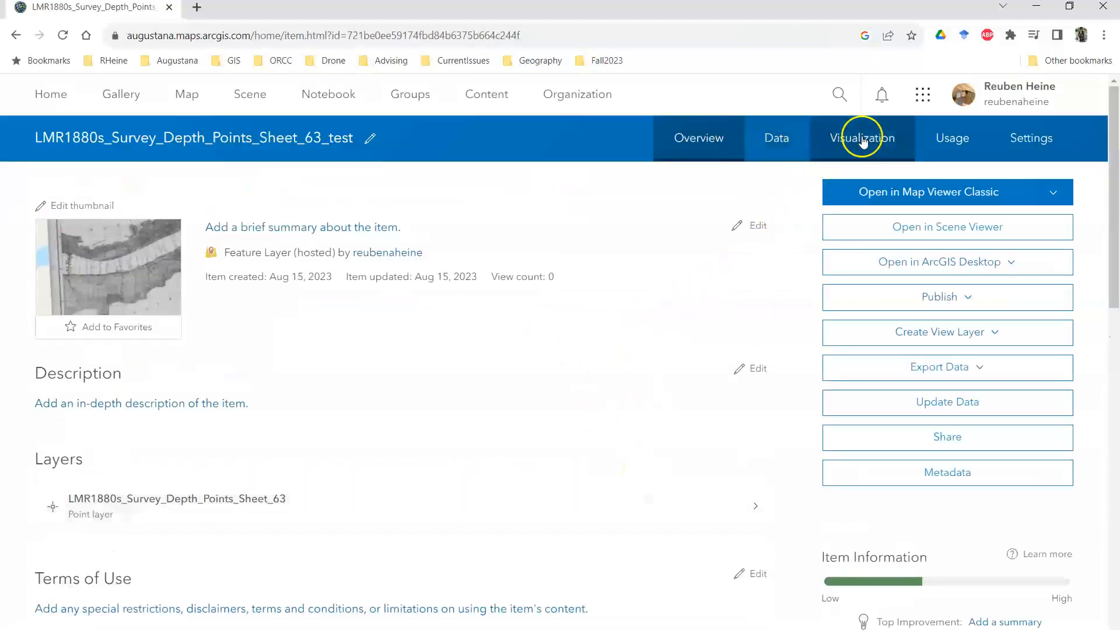
Step: Inspect the published depth points in the layer's visualization map along the Mississippi River near Morganza, and close the browser
{"action": "left_click", "coordinate": [863, 141]}
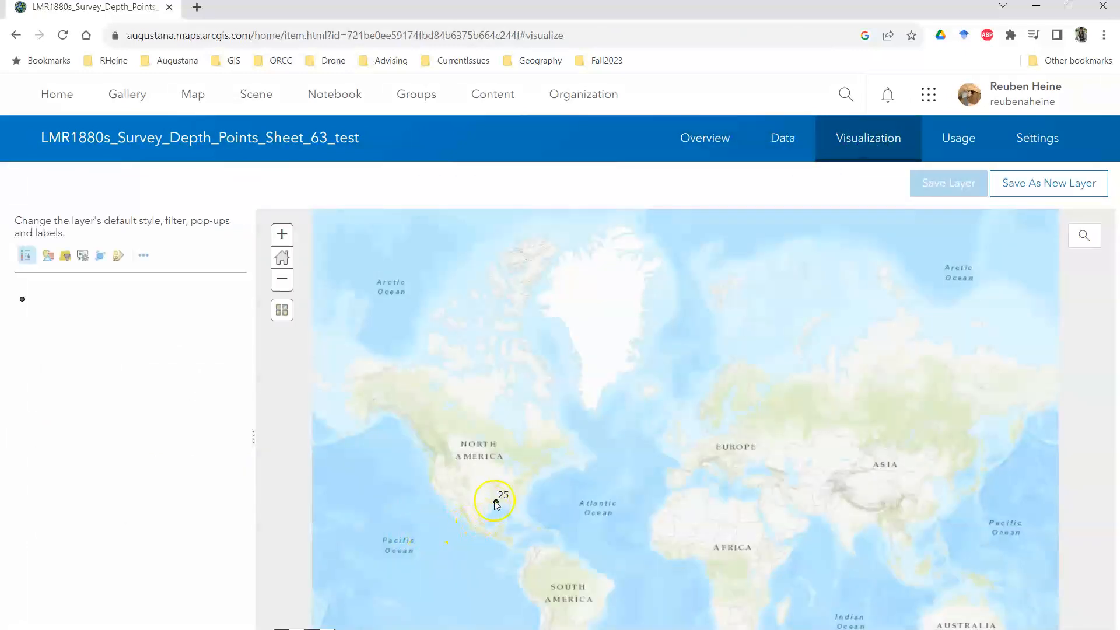
{"action": "scroll", "coordinate": [493, 508], "scroll_direction": "up", "scroll_amount": 4}
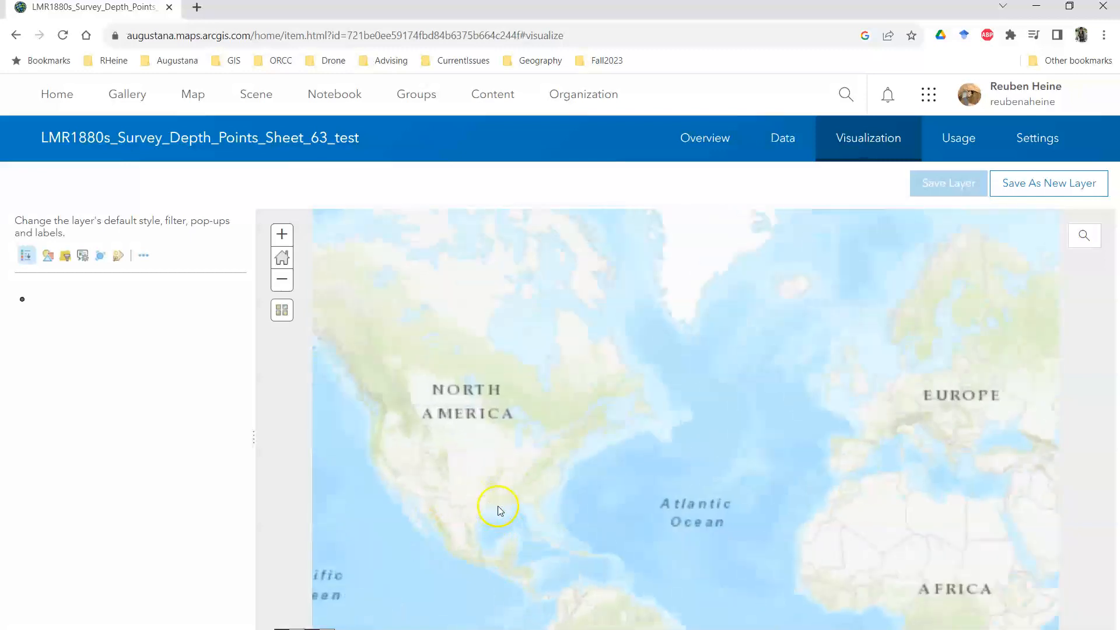
{"action": "scroll", "coordinate": [505, 505], "scroll_direction": "up", "scroll_amount": 3}
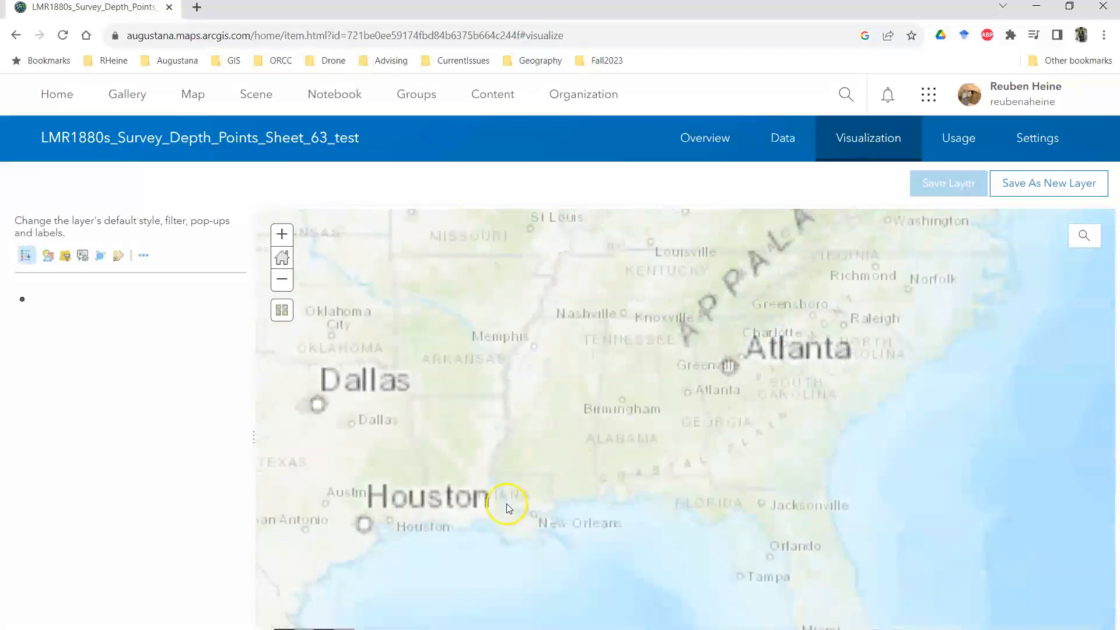
{"action": "scroll", "coordinate": [490, 485], "scroll_direction": "up", "scroll_amount": 4}
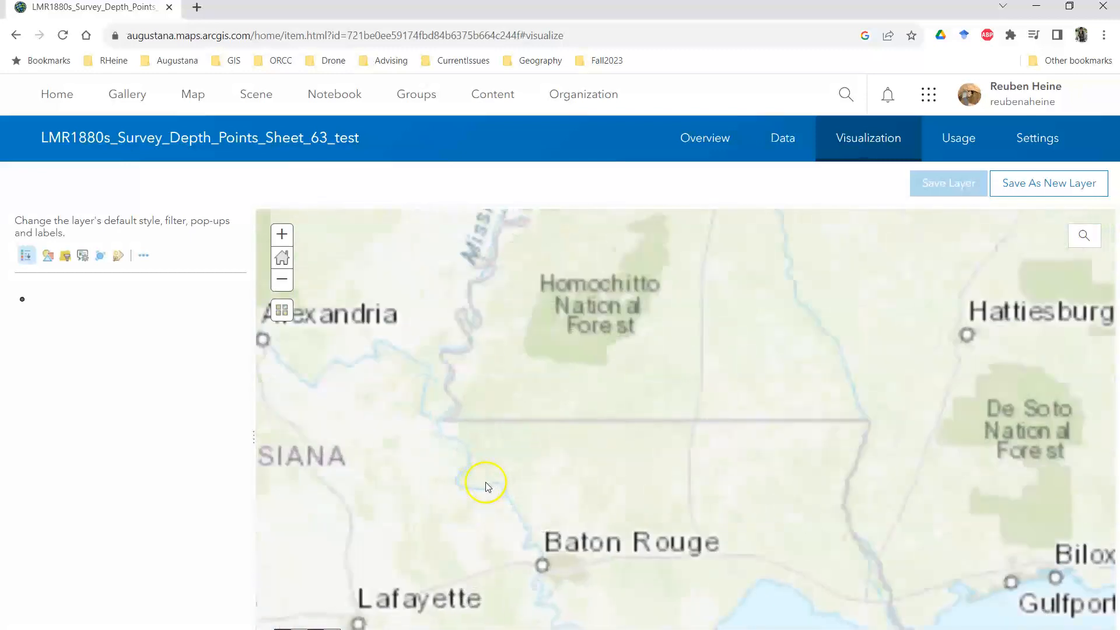
{"action": "scroll", "coordinate": [484, 490], "scroll_direction": "up", "scroll_amount": 4}
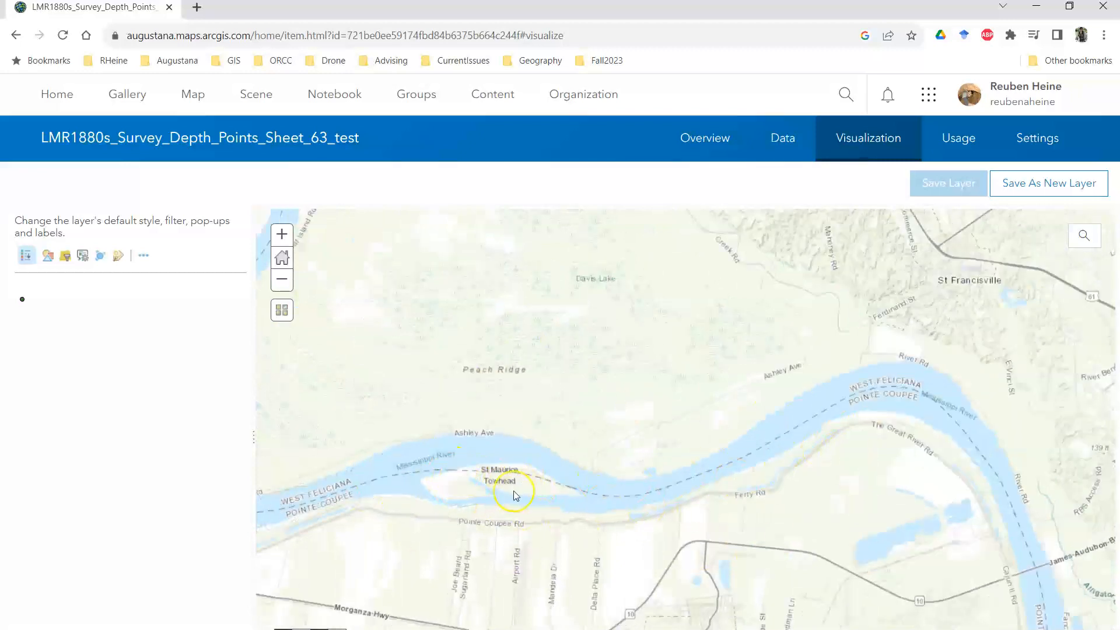
{"action": "scroll", "coordinate": [514, 492], "scroll_direction": "down", "scroll_amount": 2}
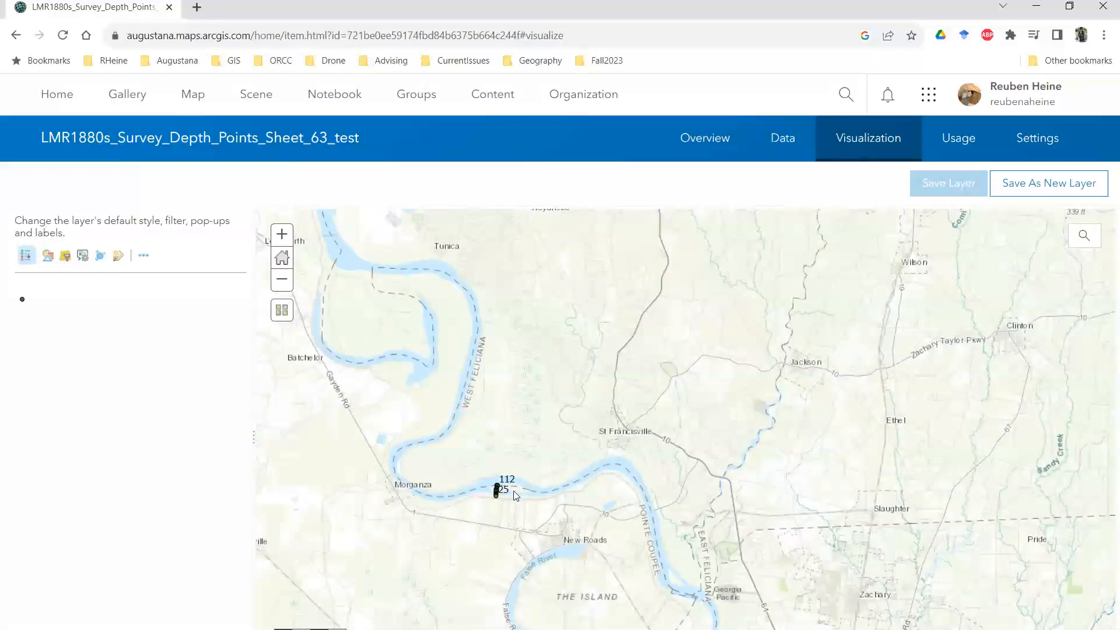
{"action": "left_click", "coordinate": [1099, 9]}
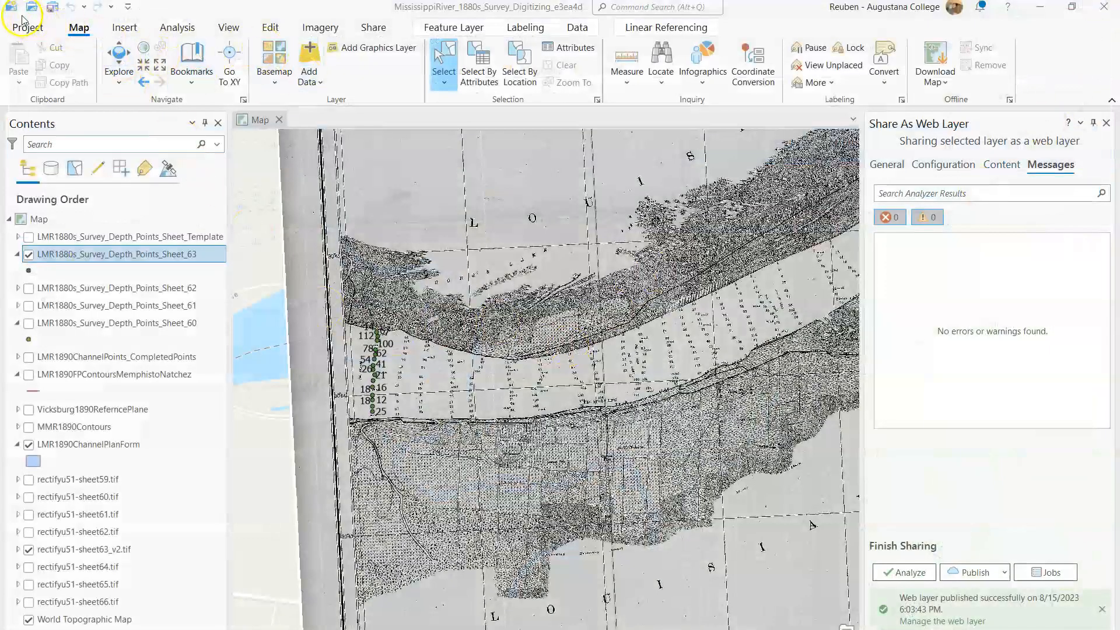
Step: Save the project, hide the Sheet 63 depth points and rectifyu51-sheet63_v2.tif, and show rectifyu51-sheet64.tif instead
{"action": "left_click", "coordinate": [51, 12]}
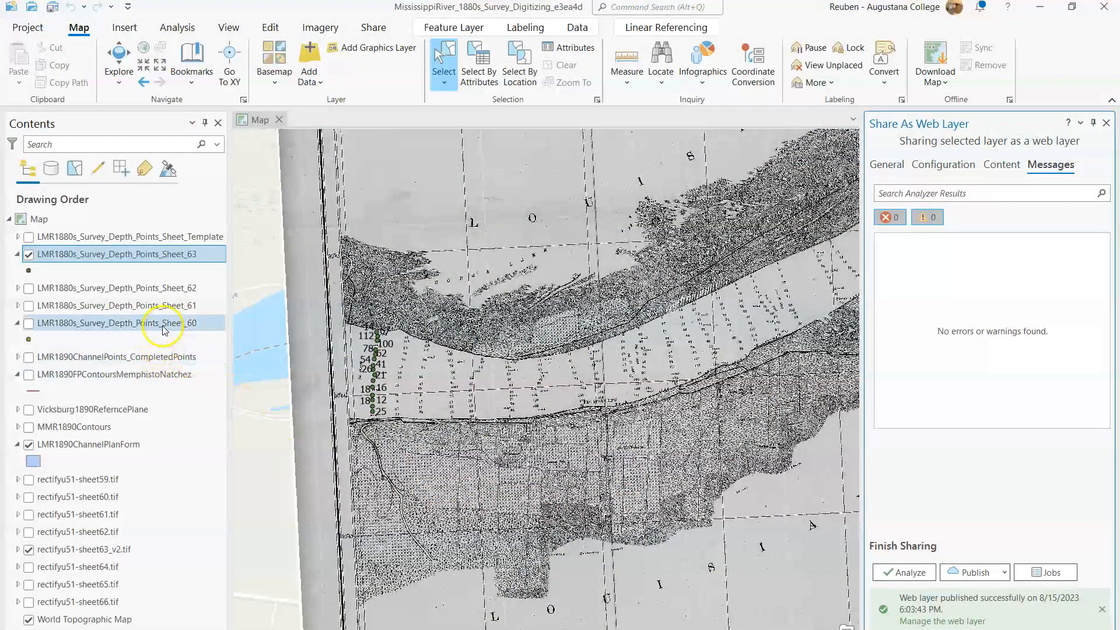
{"action": "left_click", "coordinate": [29, 254]}
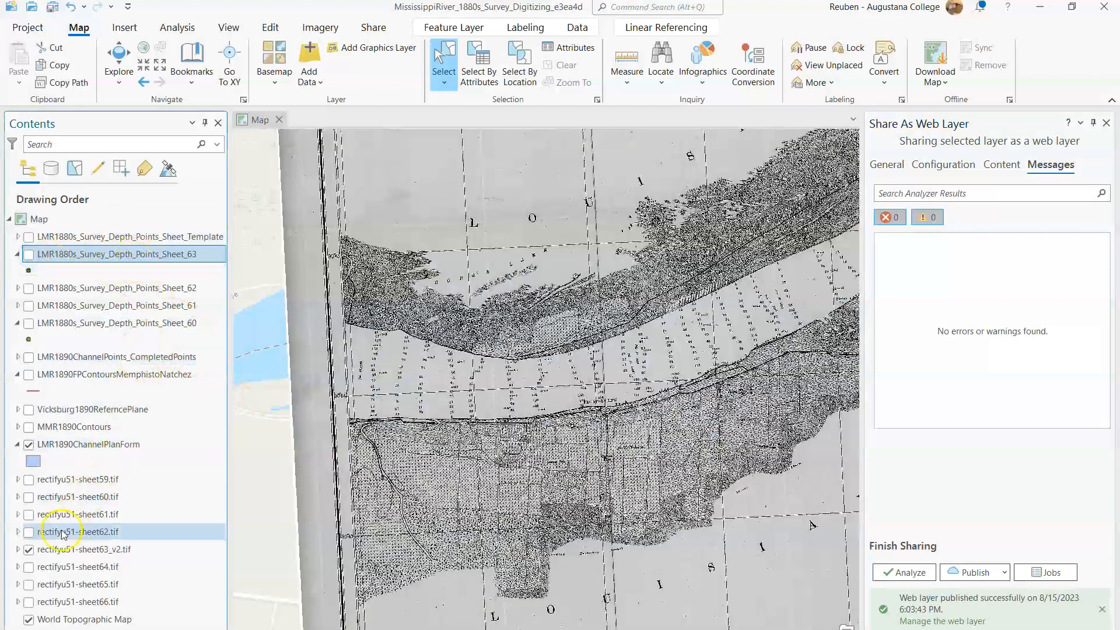
{"action": "left_click", "coordinate": [29, 550]}
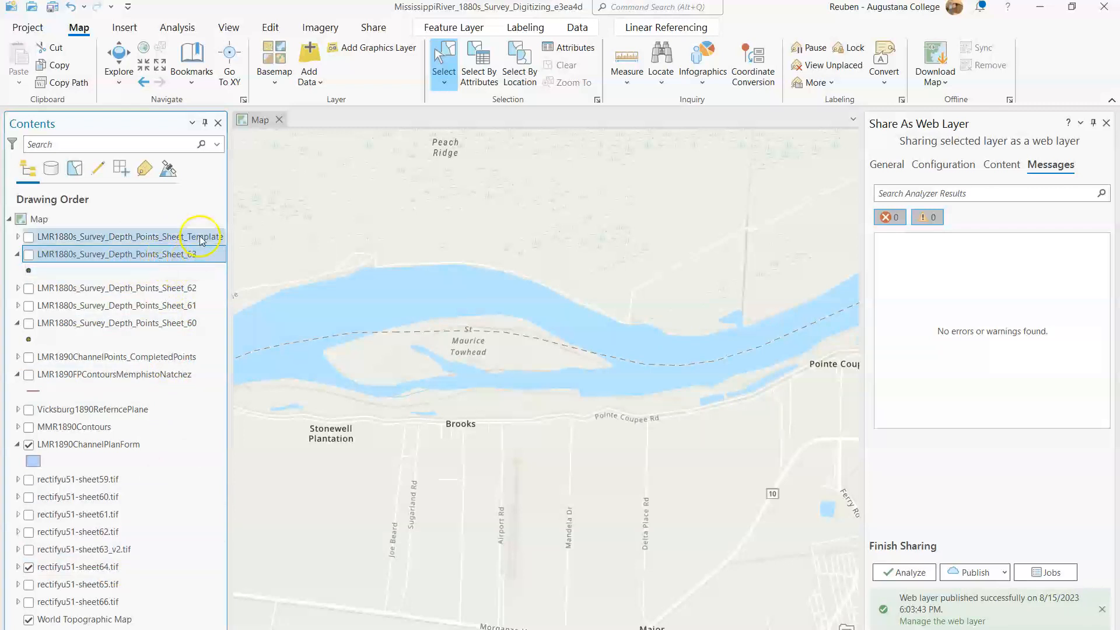
Step: Zoom to the rectifyu51-sheet64.tif layer and examine the first lines of depth soundings at the river's western edge of the sheet
{"action": "right_click", "coordinate": [93, 569]}
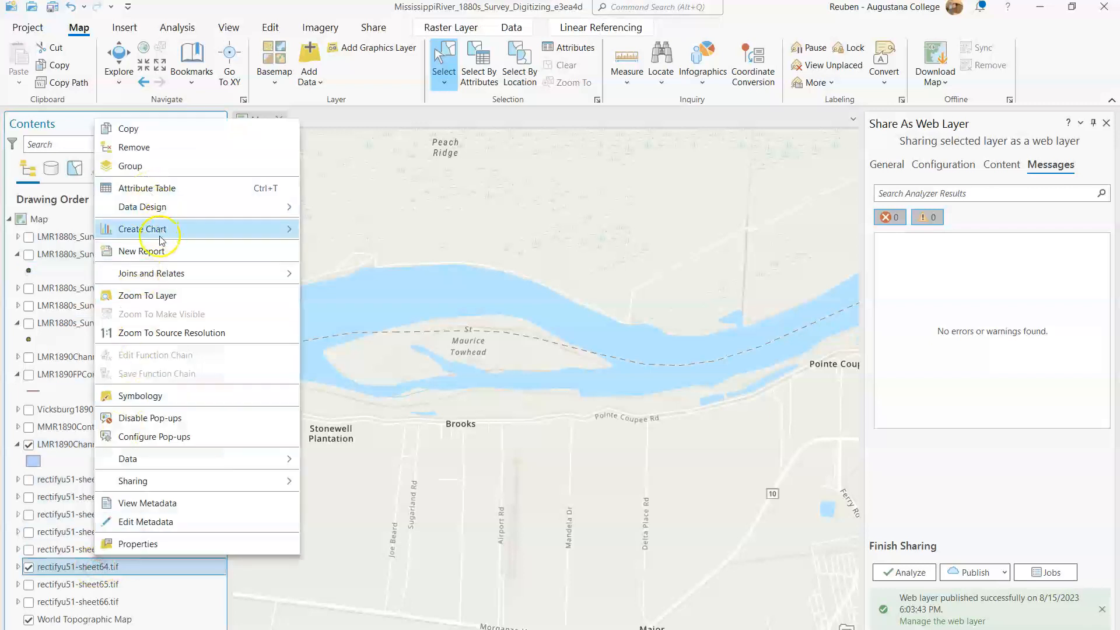
{"action": "left_click", "coordinate": [164, 295]}
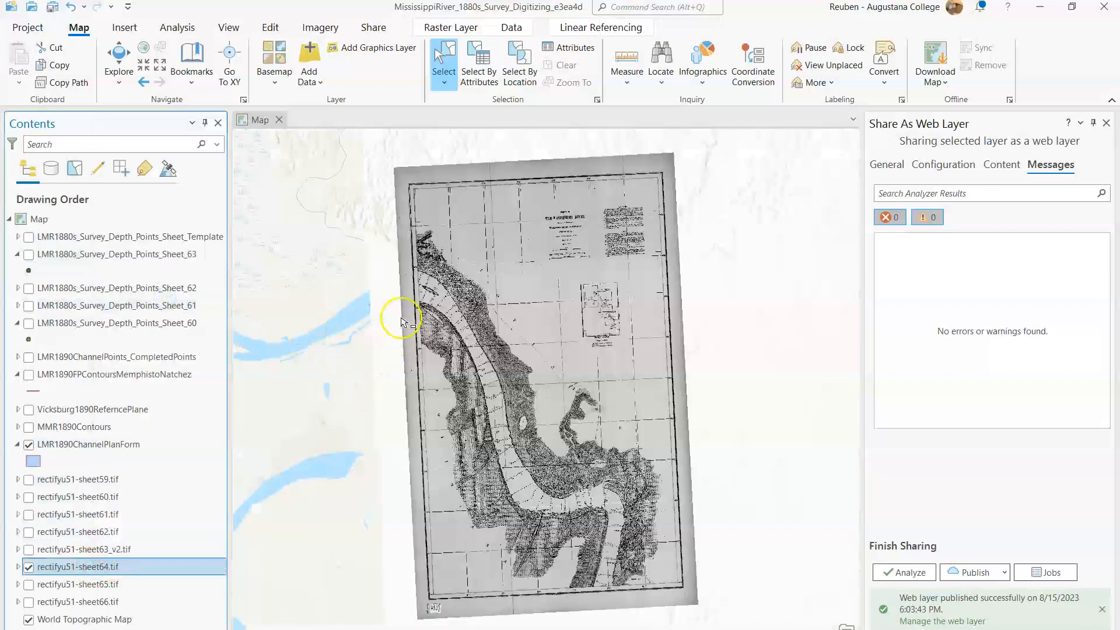
{"action": "scroll", "coordinate": [401, 321], "scroll_direction": "up", "scroll_amount": 5}
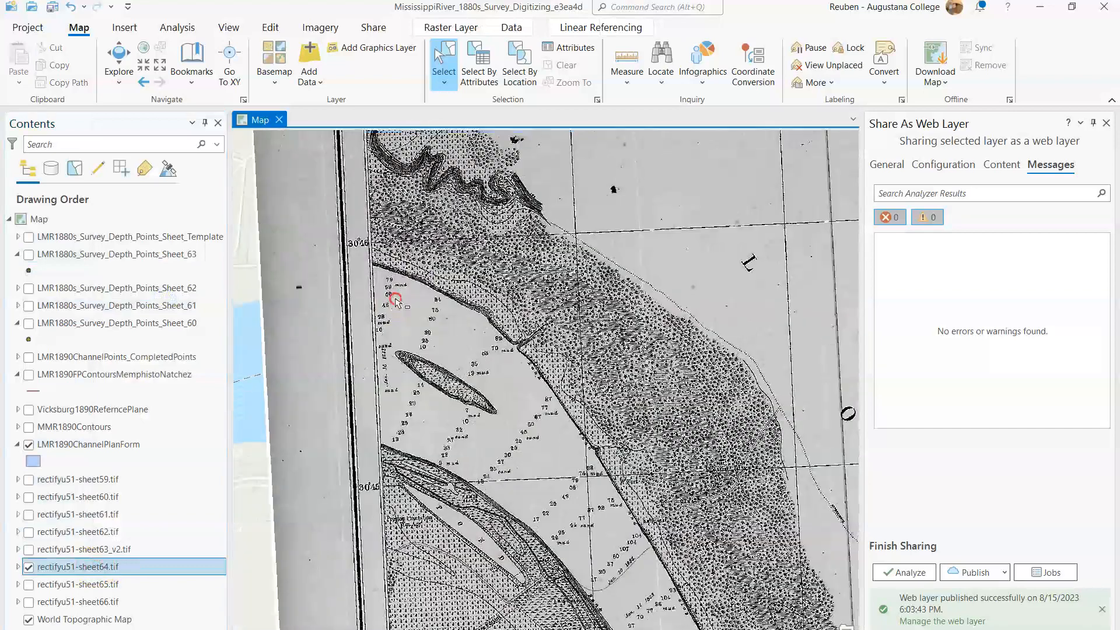
{"action": "scroll", "coordinate": [395, 300], "scroll_direction": "up", "scroll_amount": 5}
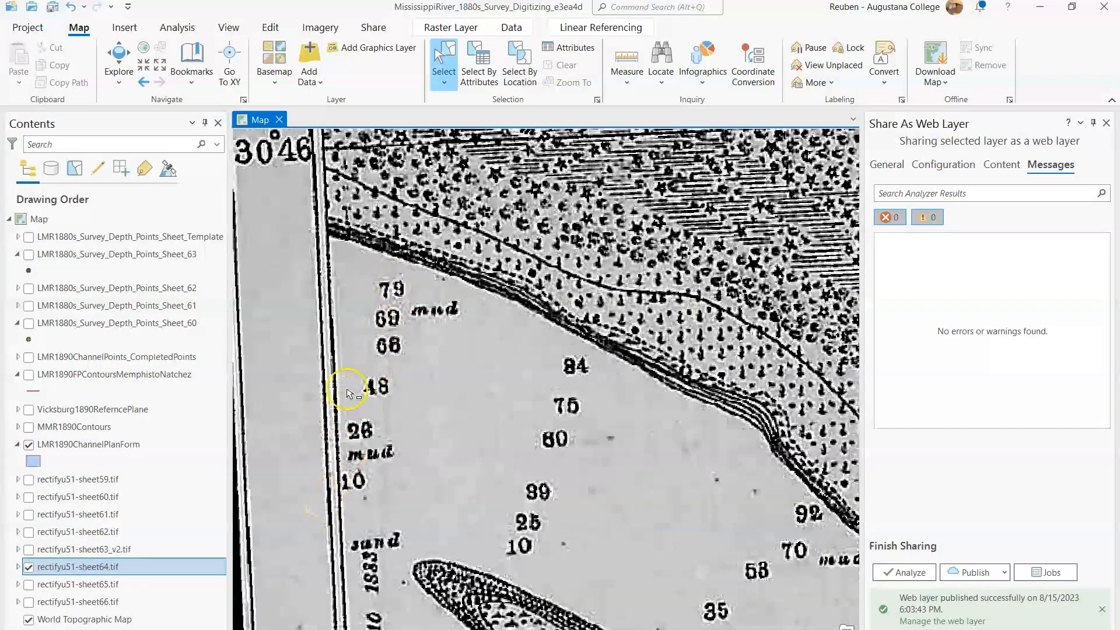
{"action": "scroll", "coordinate": [346, 412], "scroll_direction": "down", "scroll_amount": 2}
{"action": "left_click_drag", "start_coordinate": [355, 491], "coordinate": [353, 367]}
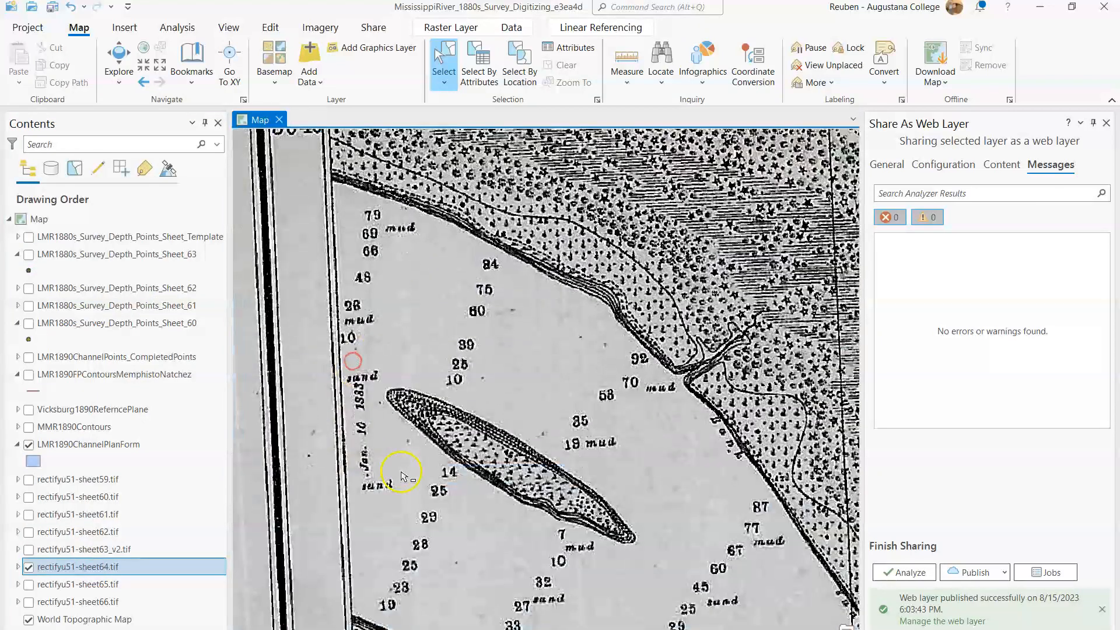